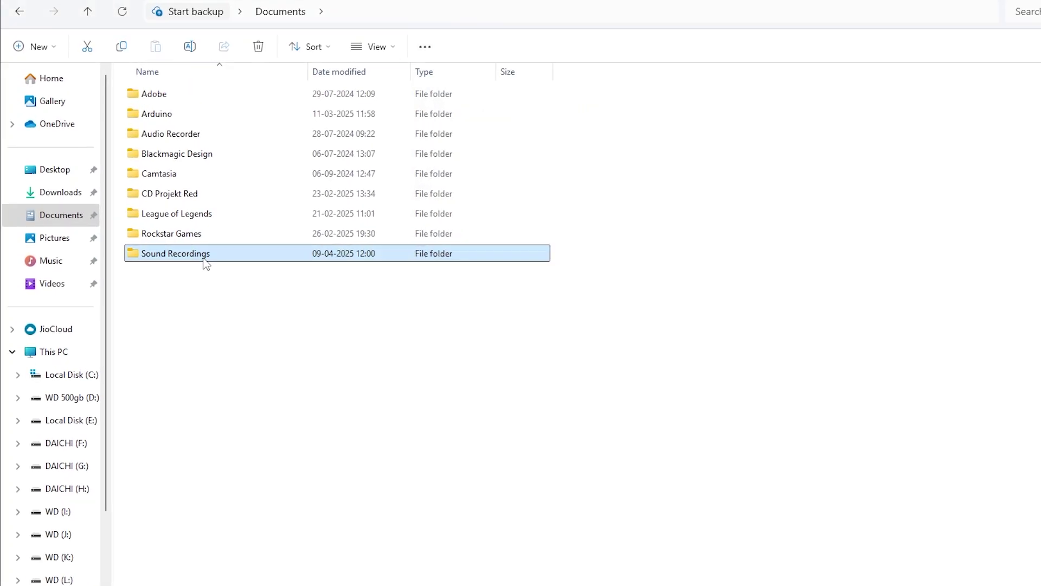
Step: Inspect the two existing recordings in Documents\Sound Recordings and return to Documents
{"action": "double_click", "coordinate": [163, 239]}
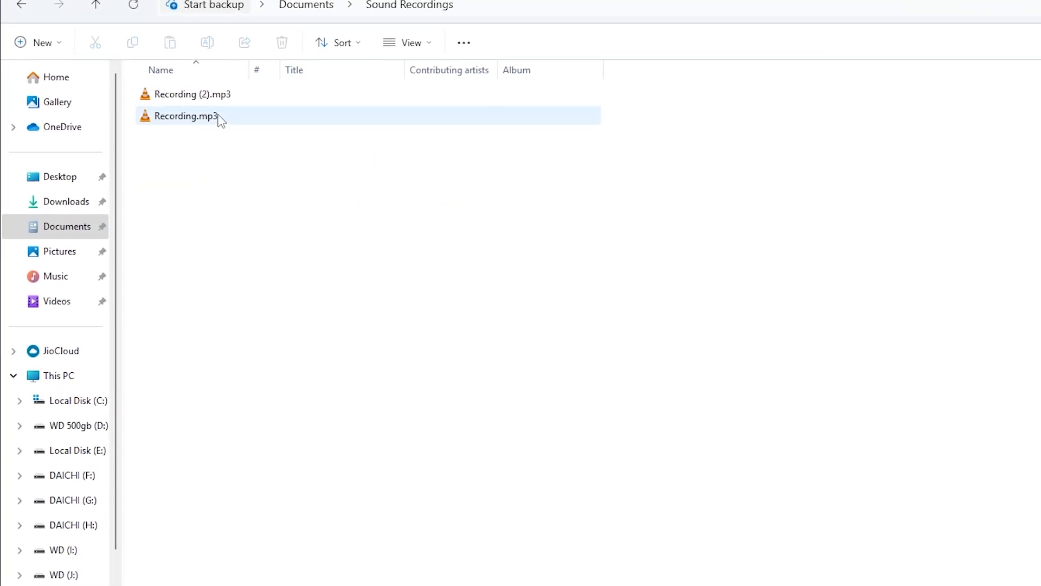
{"action": "mouse_move", "coordinate": [345, 240]}
{"action": "left_mouse_down"}
{"action": "mouse_move", "coordinate": [312, 181]}
{"action": "mouse_move", "coordinate": [378, 264]}
{"action": "left_mouse_up"}
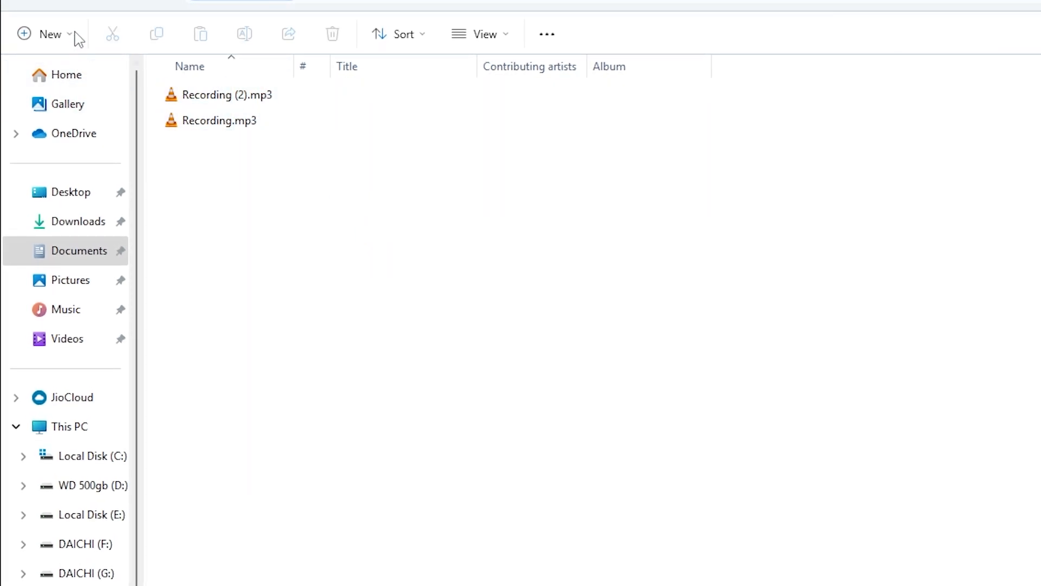
{"action": "left_click", "coordinate": [111, 4]}
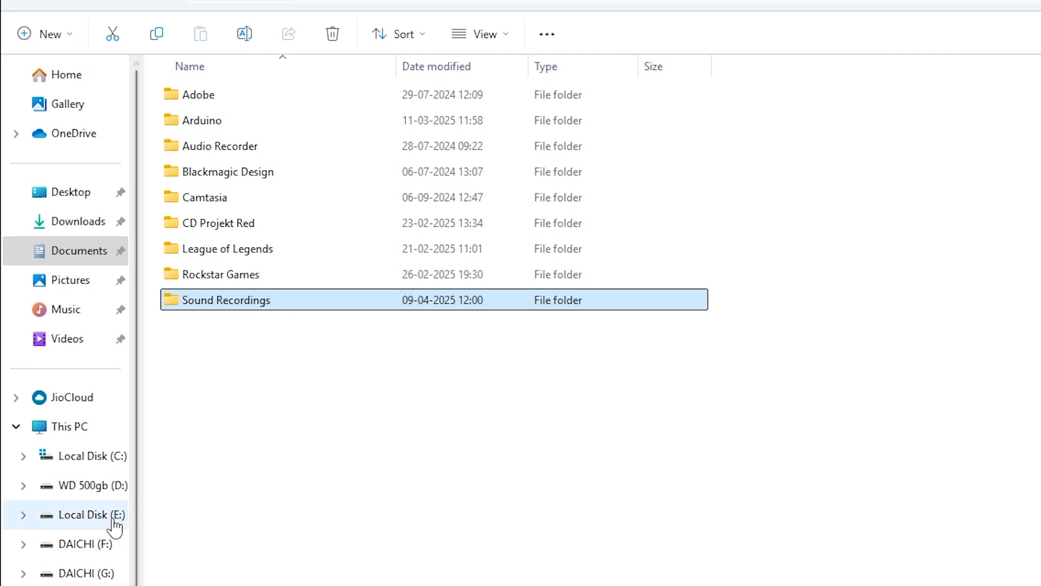
Step: Create a new folder named 'My voice' on the WD 500gb (D:) drive
{"action": "left_click", "coordinate": [89, 485]}
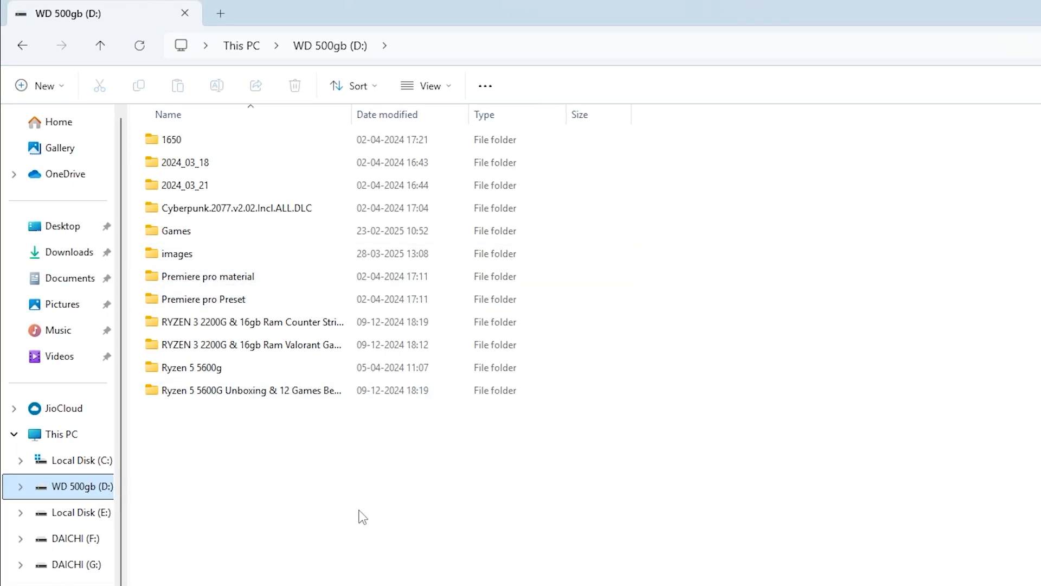
{"action": "right_click", "coordinate": [361, 515]}
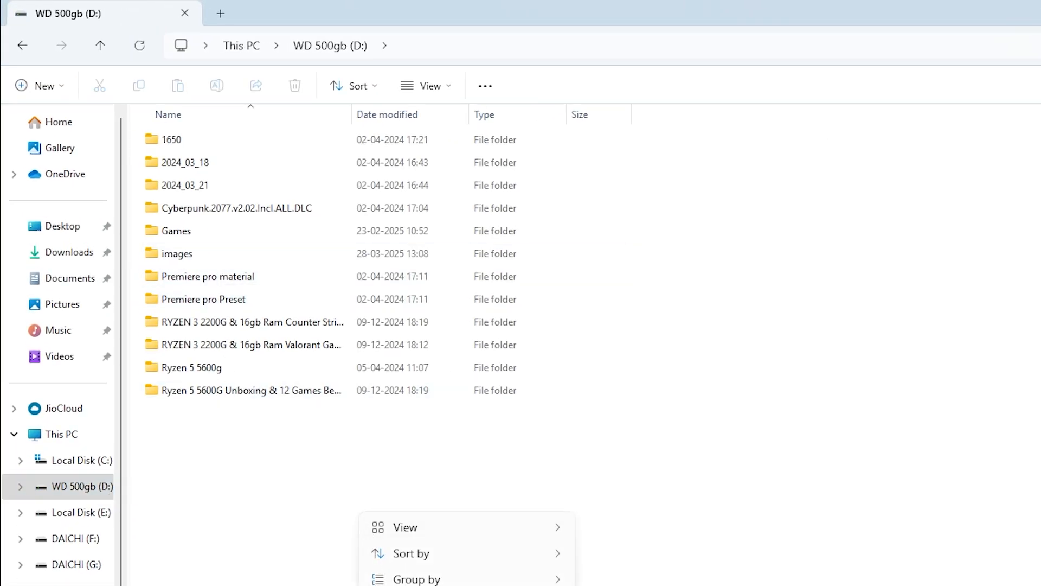
{"action": "left_click", "coordinate": [519, 567]}
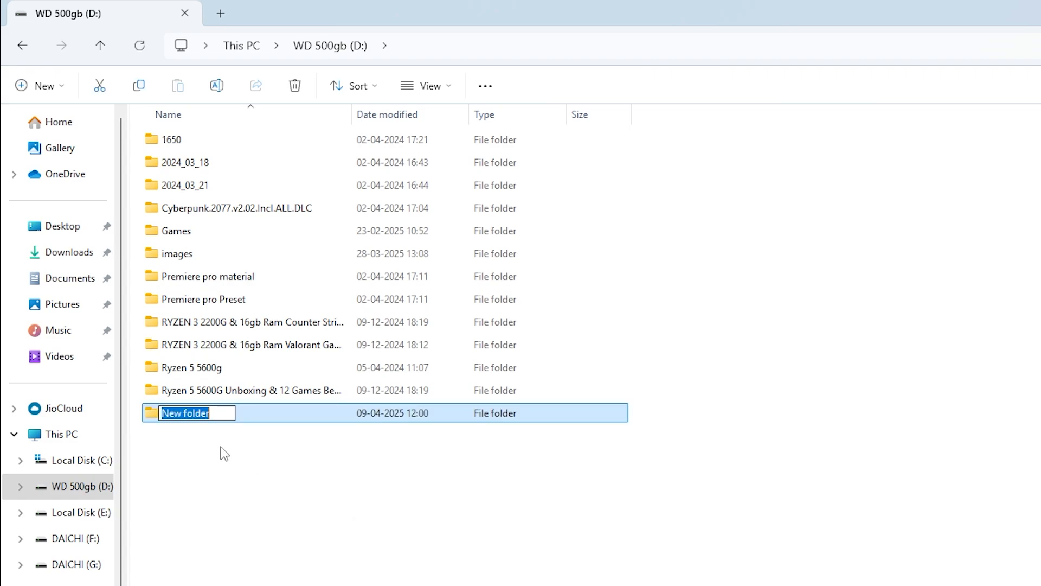
{"action": "type", "text": "My voice"}
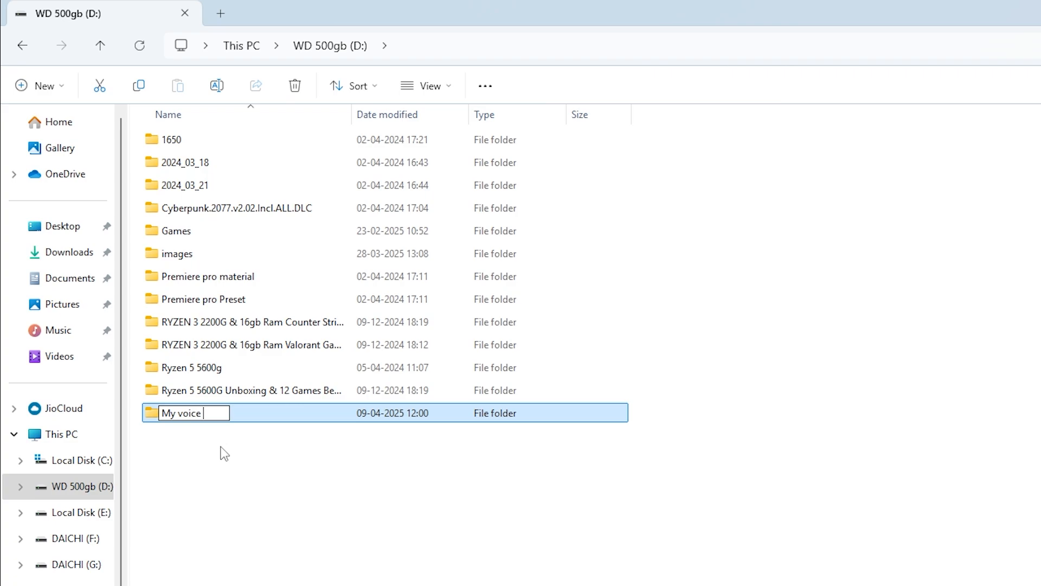
{"action": "key", "text": "Return"}
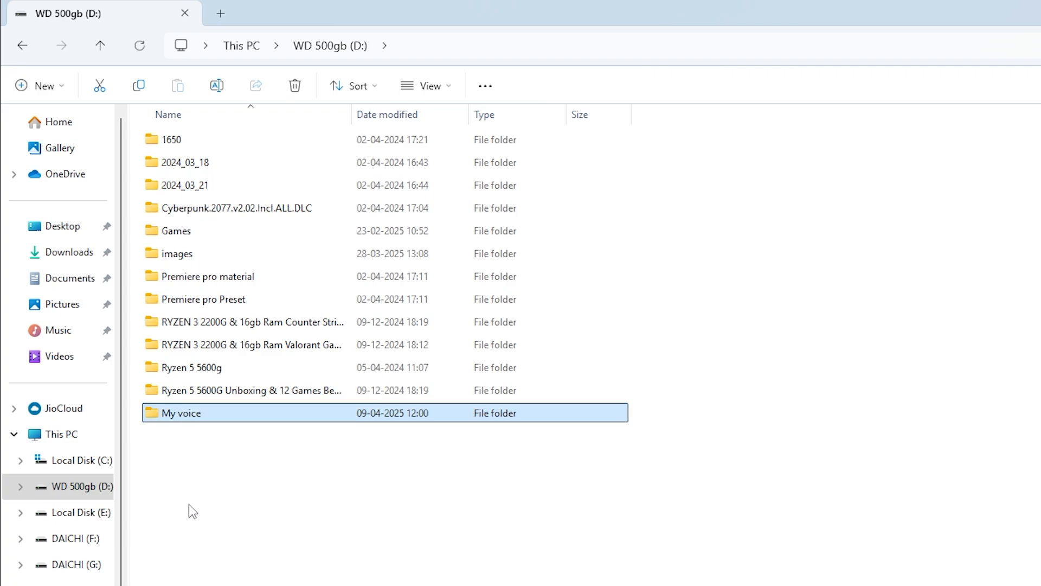
Step: Look over the Sound Recordings folder in Documents before moving it
{"action": "left_click", "coordinate": [72, 281]}
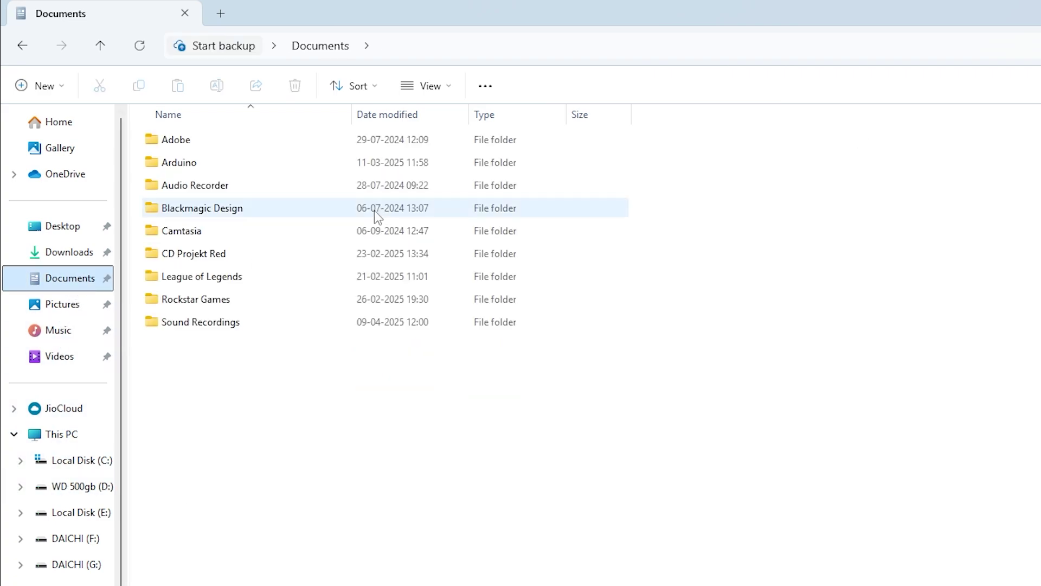
{"action": "double_click", "coordinate": [240, 322]}
{"action": "left_click", "coordinate": [101, 46]}
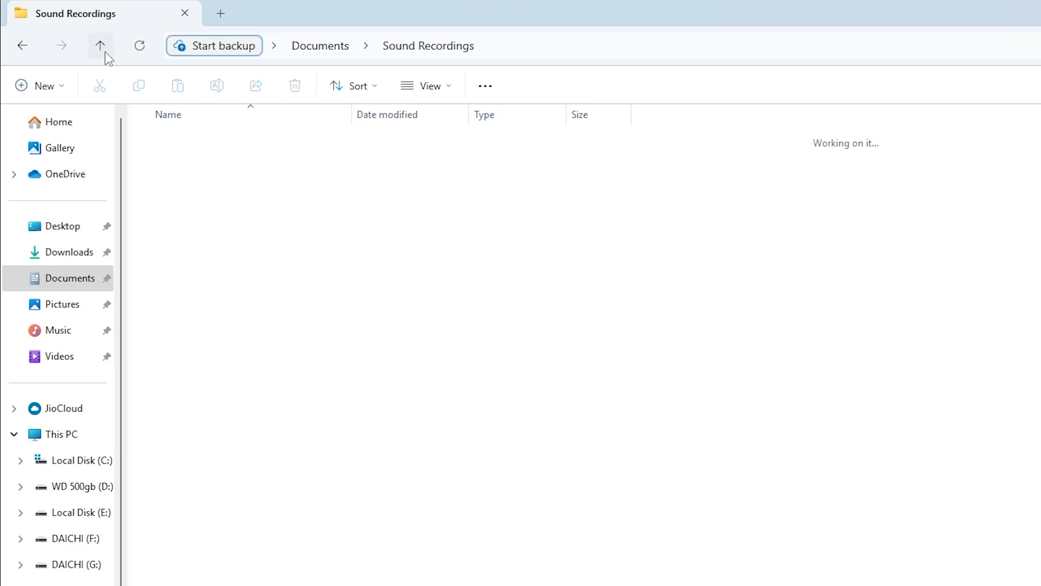
{"action": "right_click", "coordinate": [219, 324]}
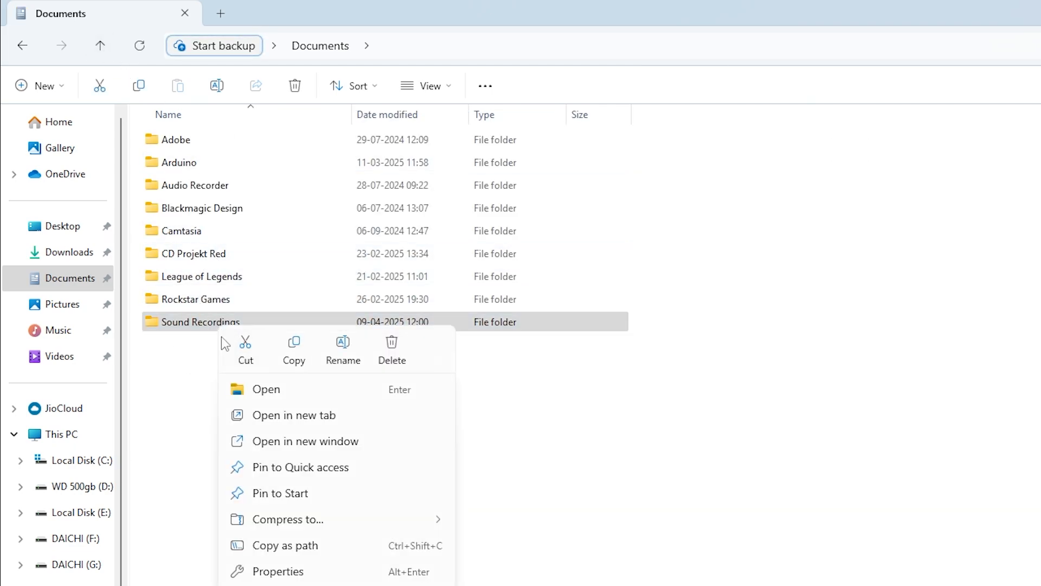
{"action": "key", "text": "Escape"}
{"action": "left_click", "coordinate": [692, 397]}
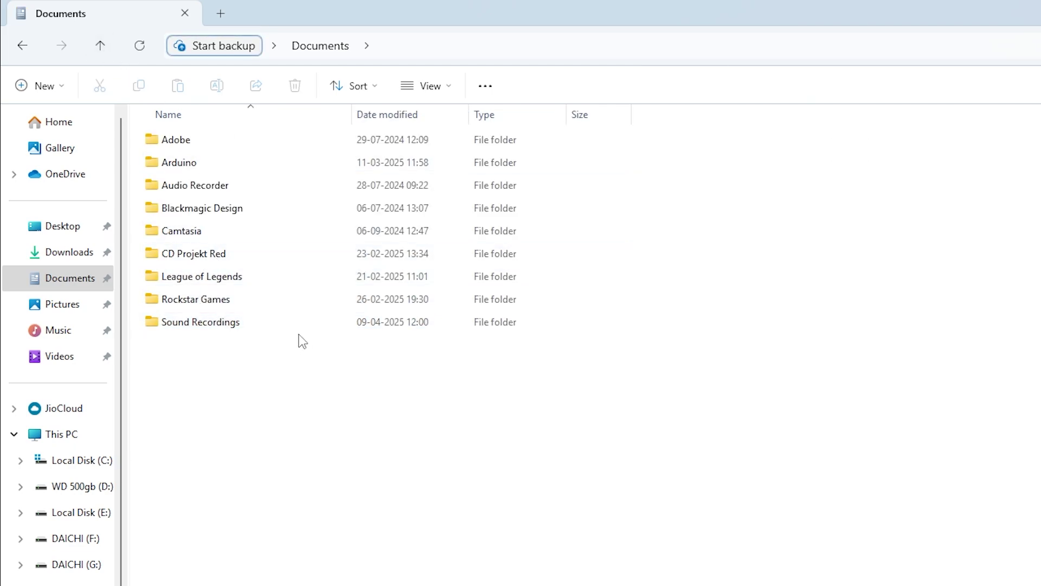
{"action": "double_click", "coordinate": [263, 328]}
{"action": "left_click", "coordinate": [100, 46]}
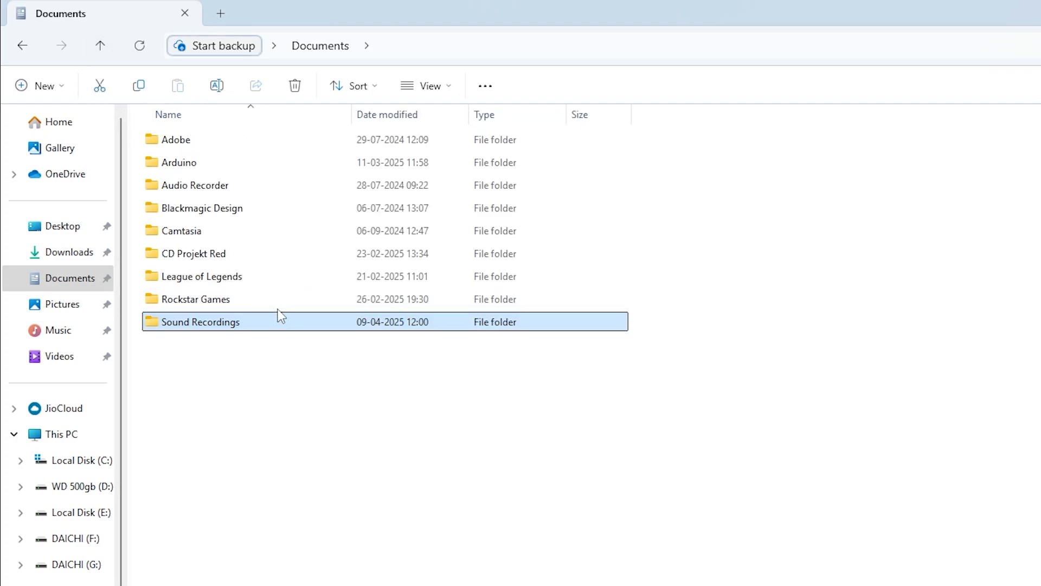
Step: Cut the Sound Recordings folder from Documents and paste it into D:\My voice
{"action": "right_click", "coordinate": [277, 326]}
{"action": "left_click", "coordinate": [303, 352]}
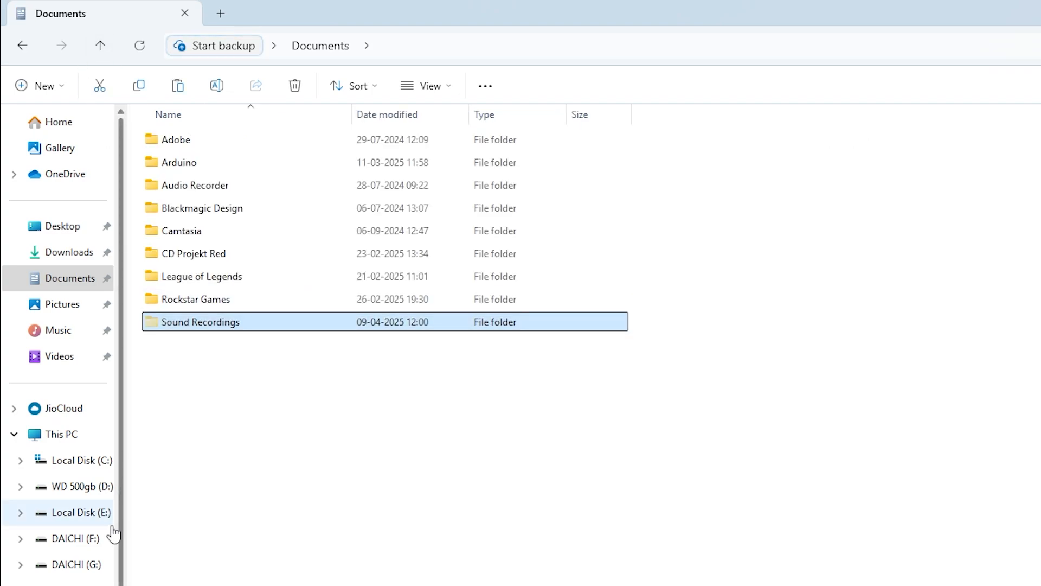
{"action": "left_click", "coordinate": [82, 486]}
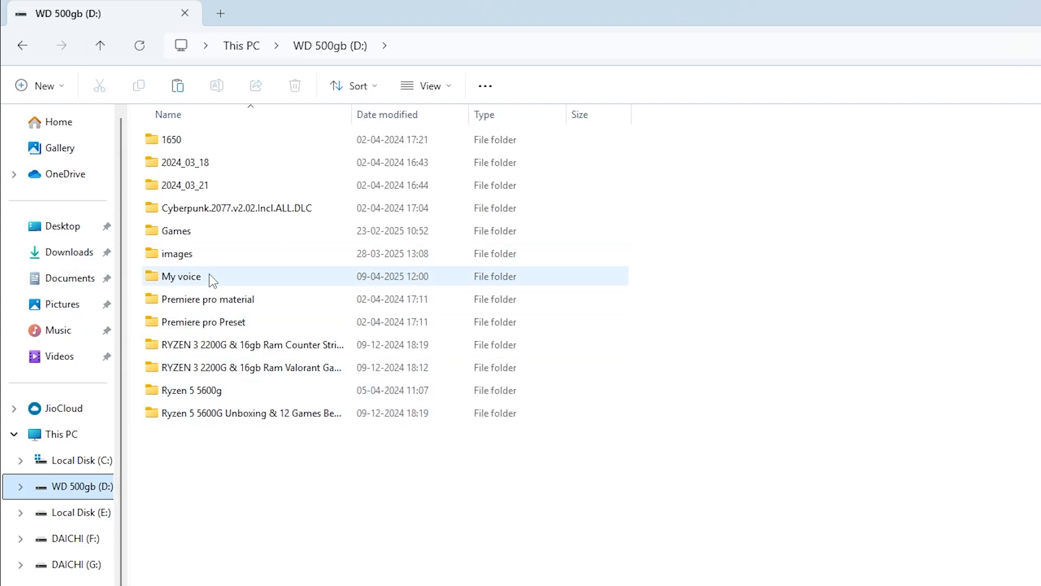
{"action": "double_click", "coordinate": [209, 280]}
{"action": "right_click", "coordinate": [314, 318]}
{"action": "left_click", "coordinate": [339, 340]}
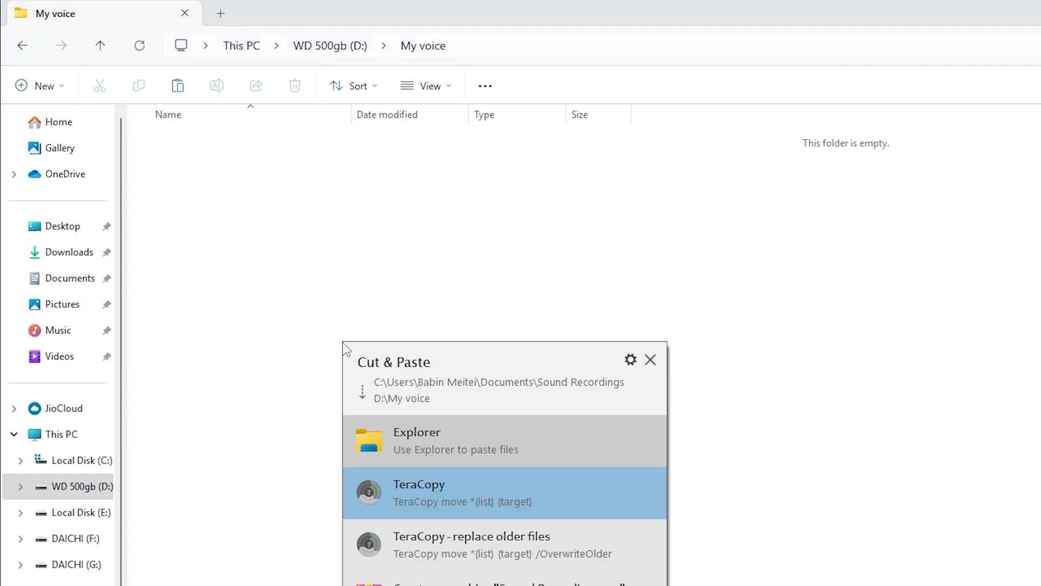
{"action": "left_click", "coordinate": [433, 447]}
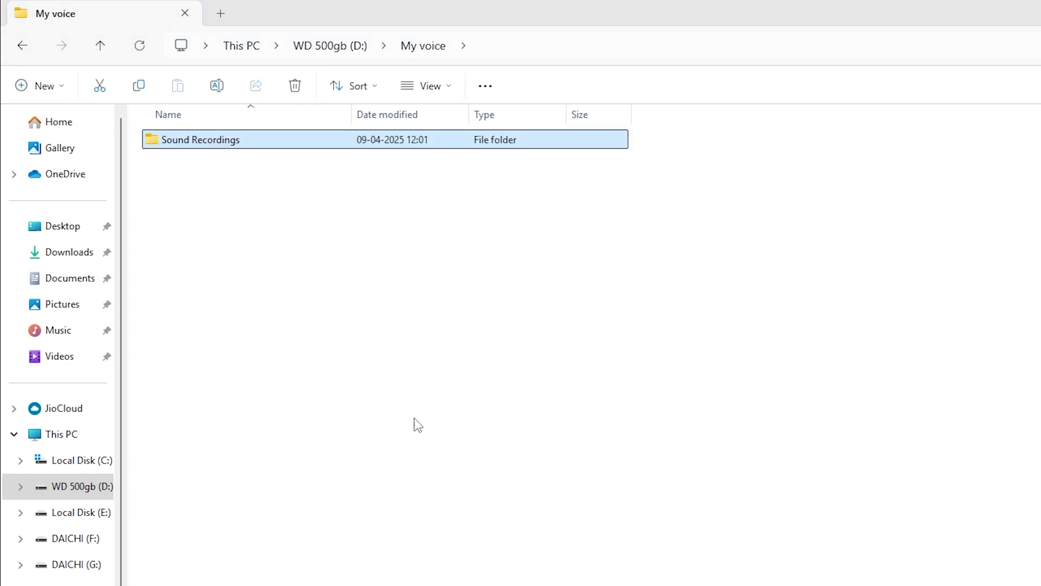
Step: Verify the two mp3 recordings arrived in D:\My voice\Sound Recordings
{"action": "double_click", "coordinate": [179, 147]}
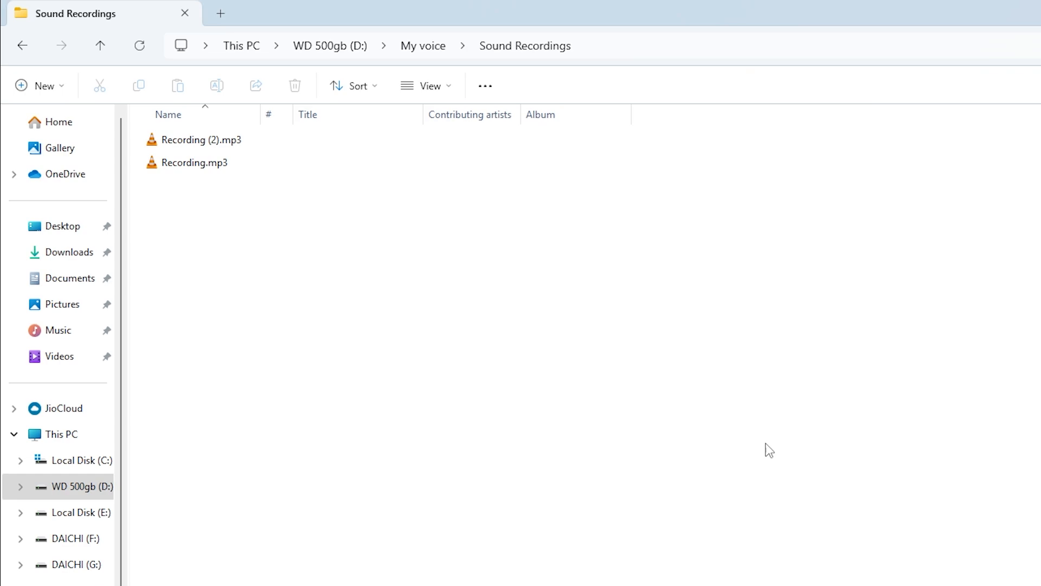
{"action": "left_click", "coordinate": [95, 55]}
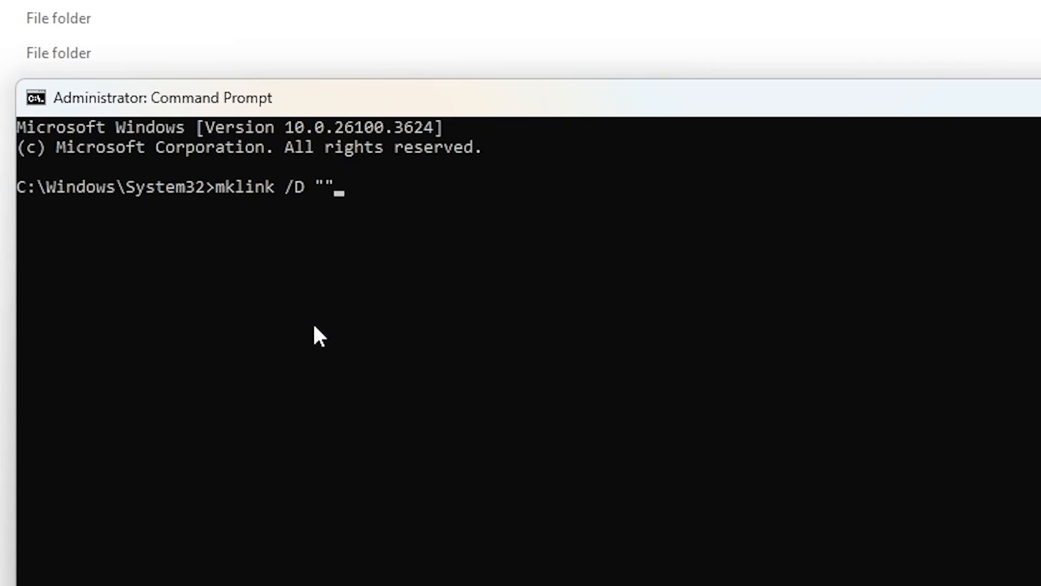
Step: Copy the full Documents Sound Recordings path from Explorer's address bar
{"action": "key", "text": "Left"}
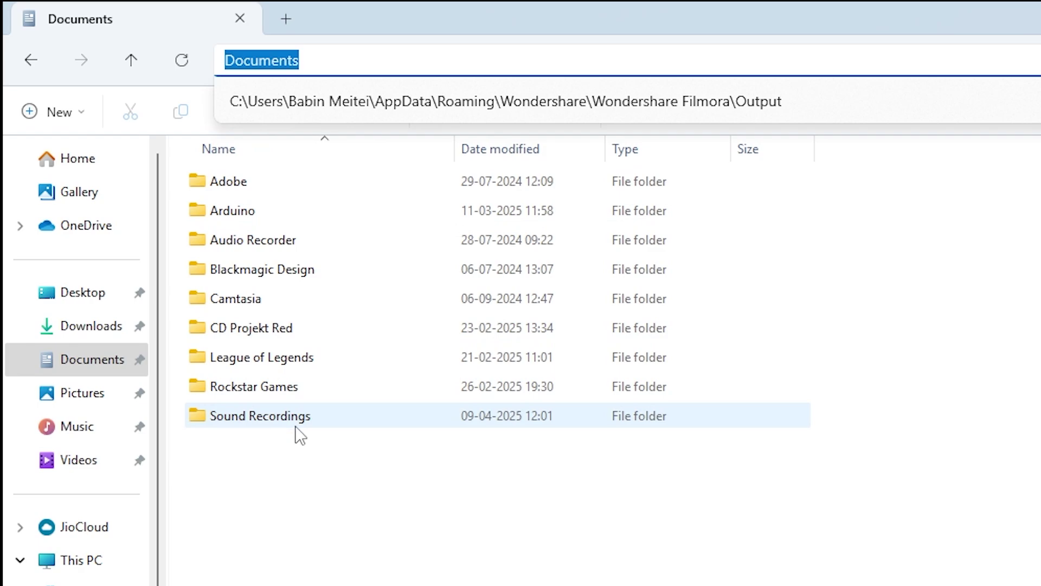
{"action": "double_click", "coordinate": [295, 432]}
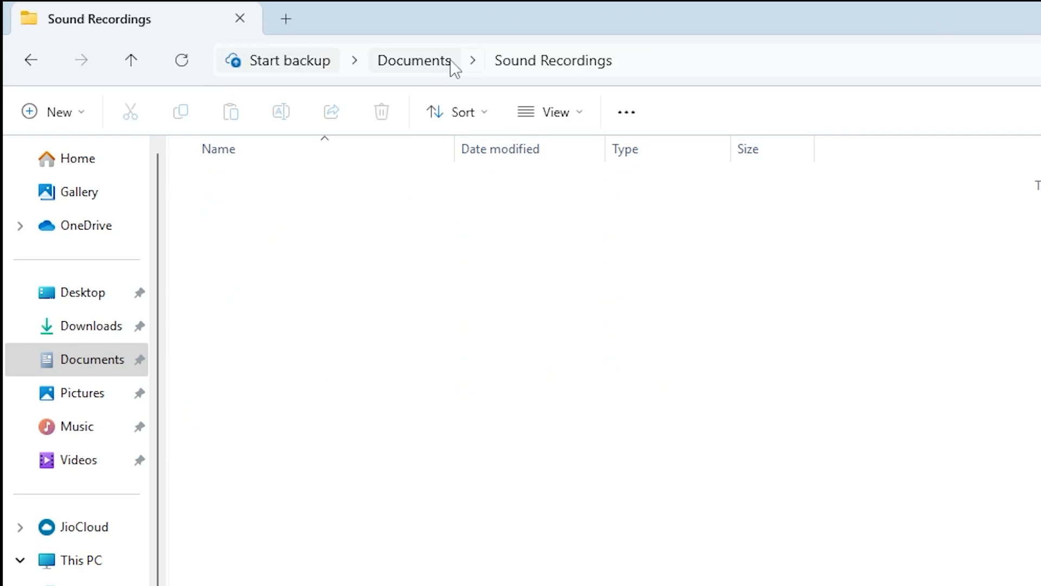
{"action": "left_click", "coordinate": [660, 74]}
{"action": "right_click", "coordinate": [547, 70]}
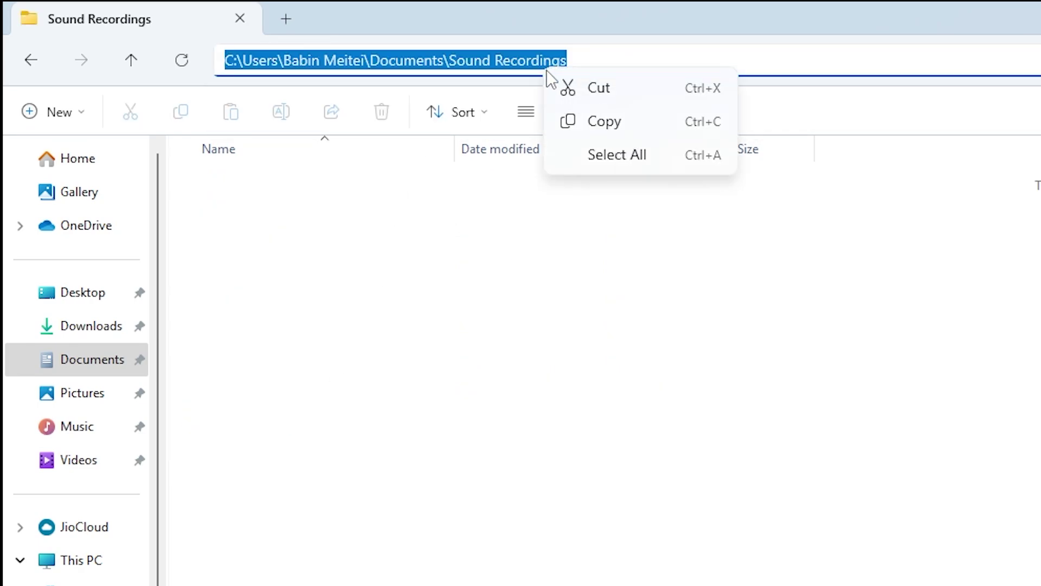
{"action": "left_click", "coordinate": [602, 122]}
Step: Run mklink /D with the Sound Recordings path and "D:\My voice" to create the symbolic link
{"action": "left_click", "coordinate": [385, 217]}
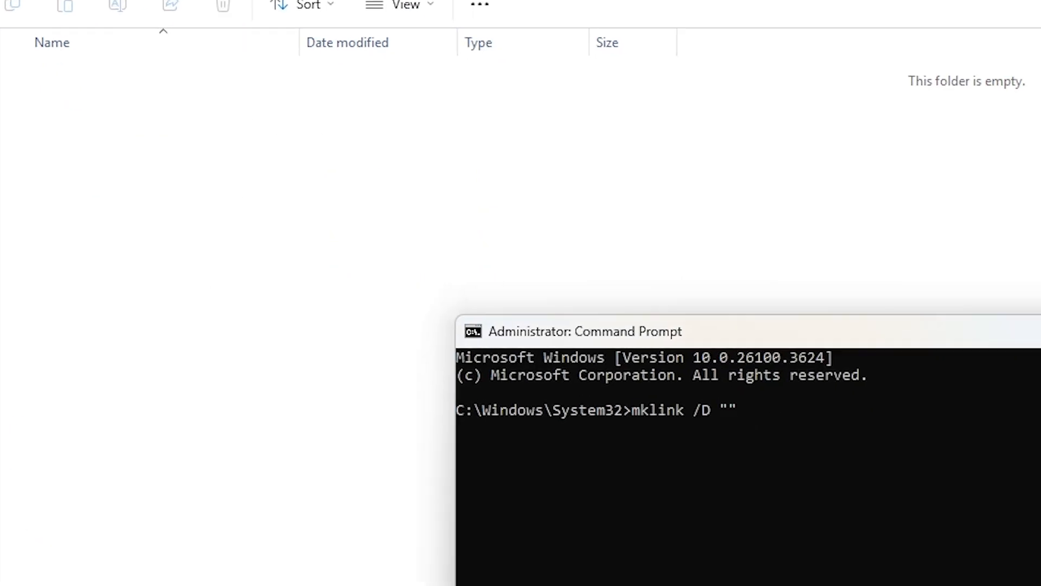
{"action": "right_click", "coordinate": [362, 164]}
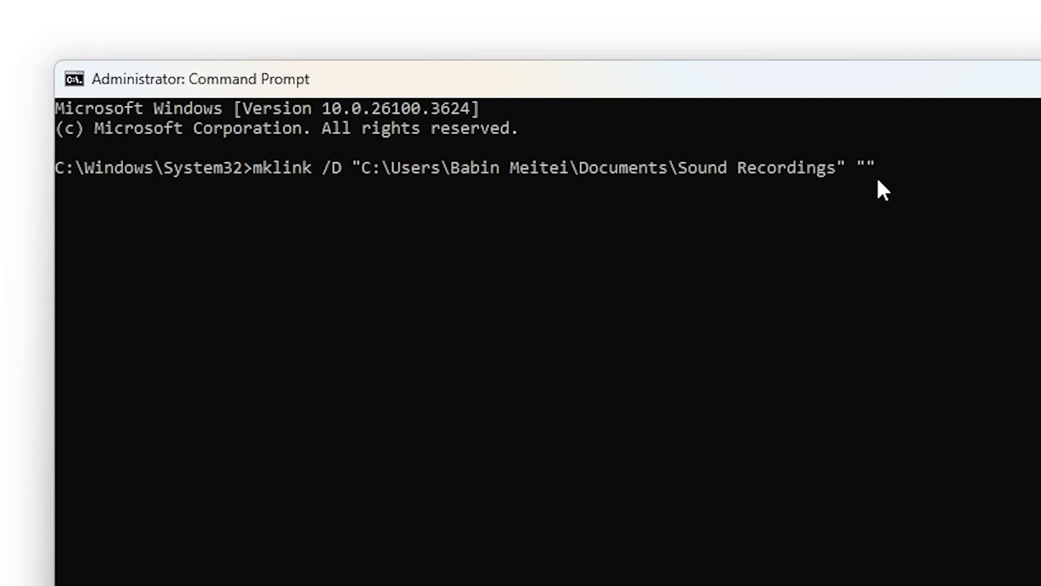
{"action": "type", "text": "D:\\My voice"}
{"action": "left_click", "coordinate": [540, 204]}
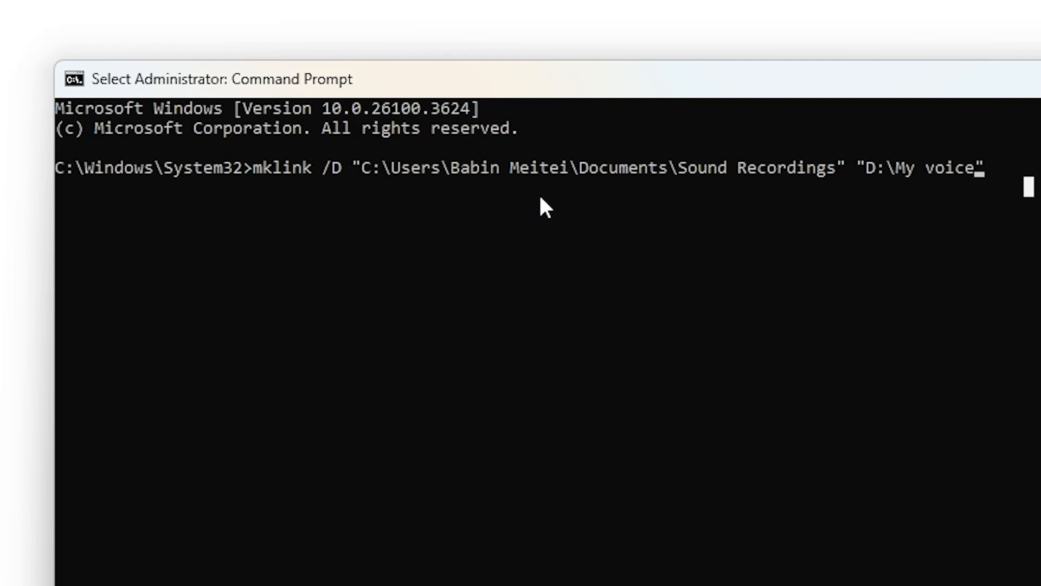
{"action": "key", "text": "Return"}
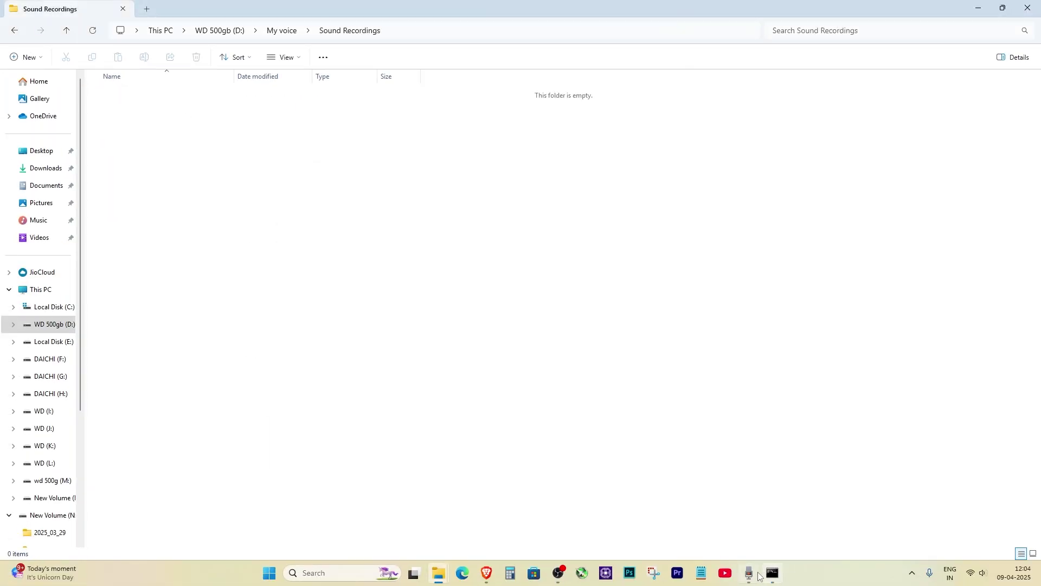
Step: Record and stop a short test clip in Sound Recorder
{"action": "left_click", "coordinate": [748, 573]}
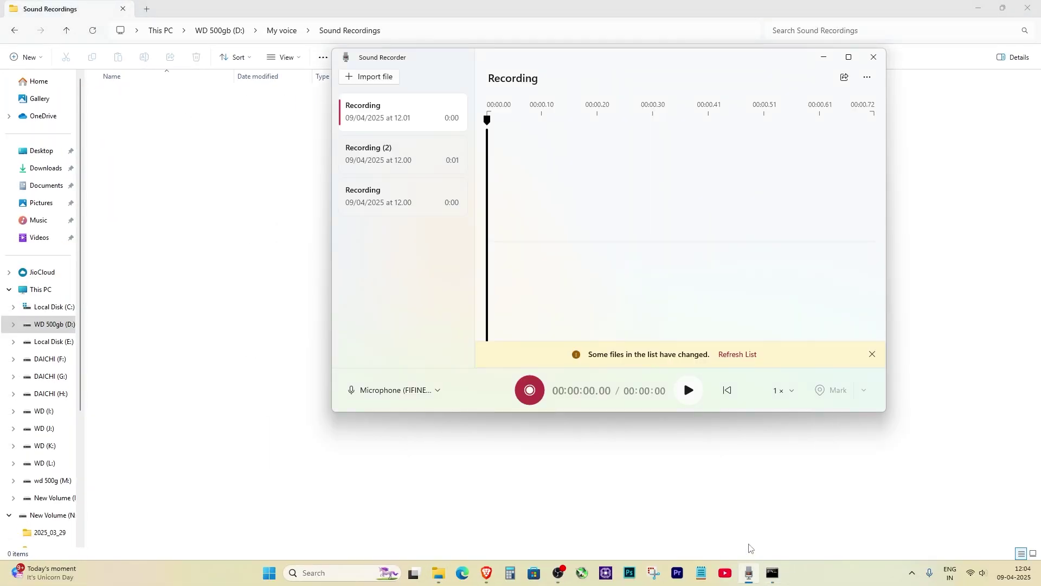
{"action": "left_click", "coordinate": [532, 394]}
{"action": "left_click", "coordinate": [540, 391]}
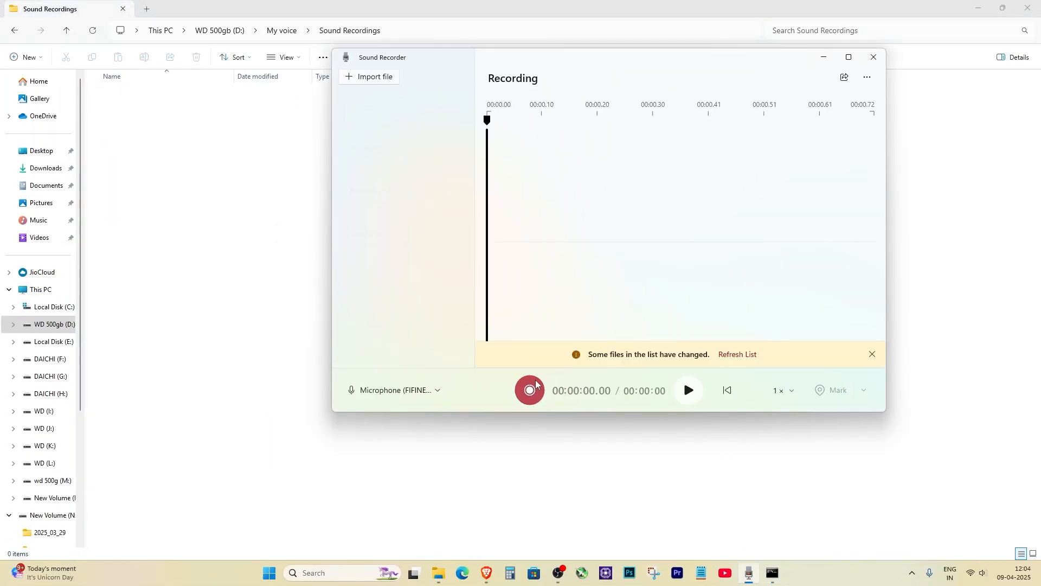
Step: Delete the old Sound Recordings subfolder from D:\My voice and record again to confirm
{"action": "left_click", "coordinate": [66, 31]}
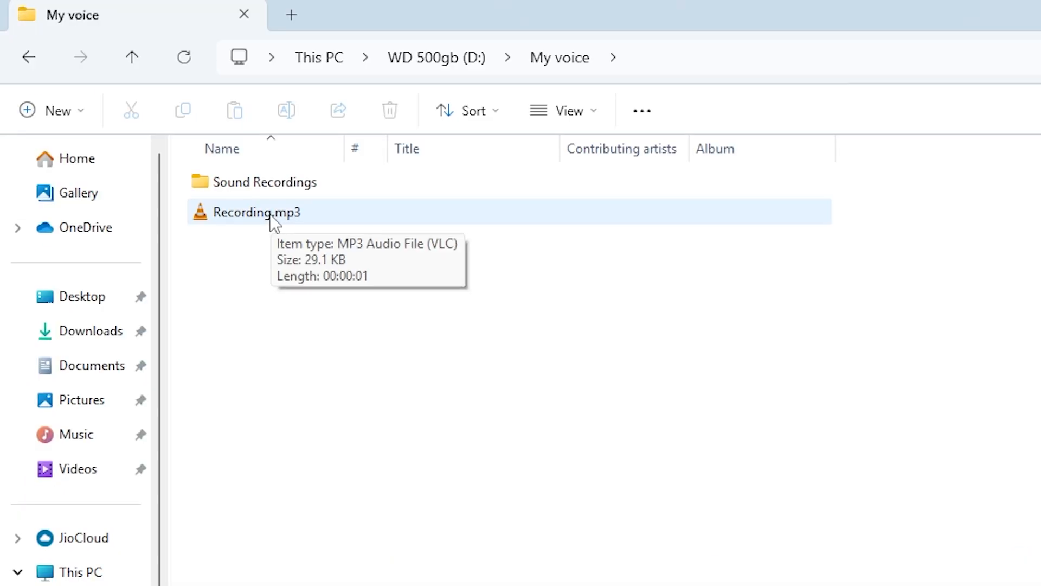
{"action": "left_click", "coordinate": [141, 98]}
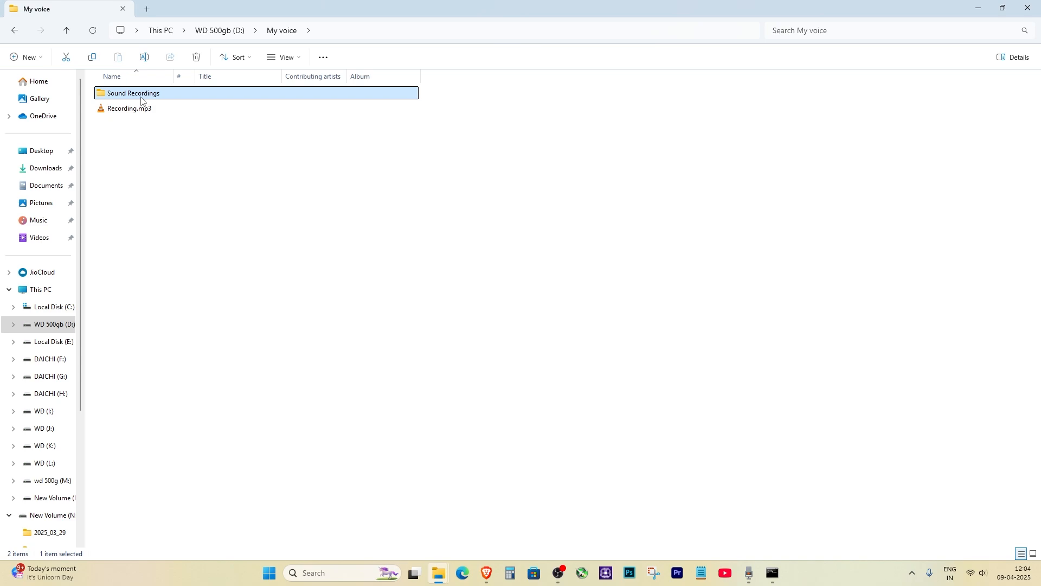
{"action": "key", "text": "Delete"}
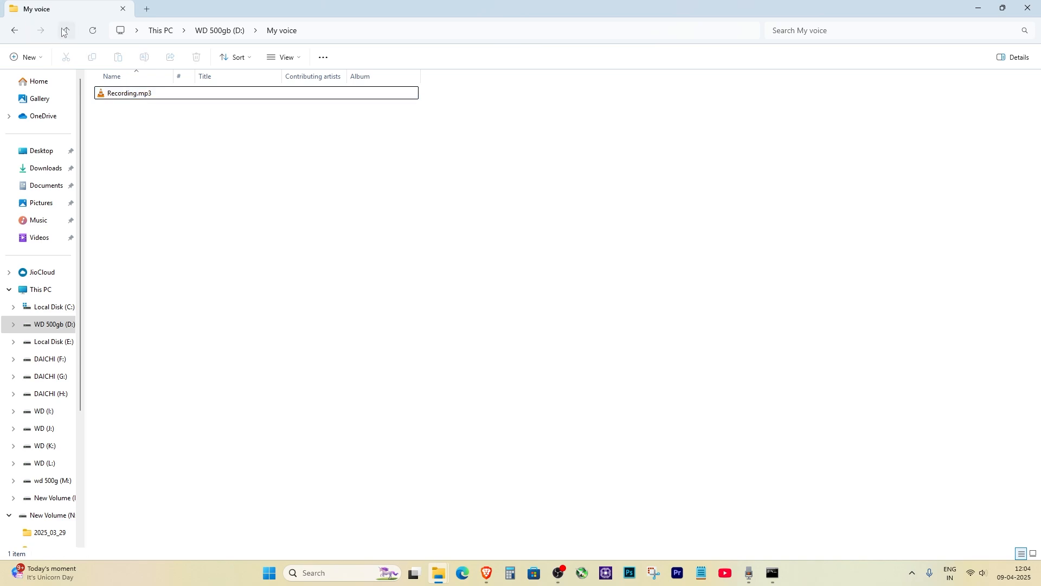
{"action": "left_click", "coordinate": [64, 31]}
{"action": "double_click", "coordinate": [153, 193]}
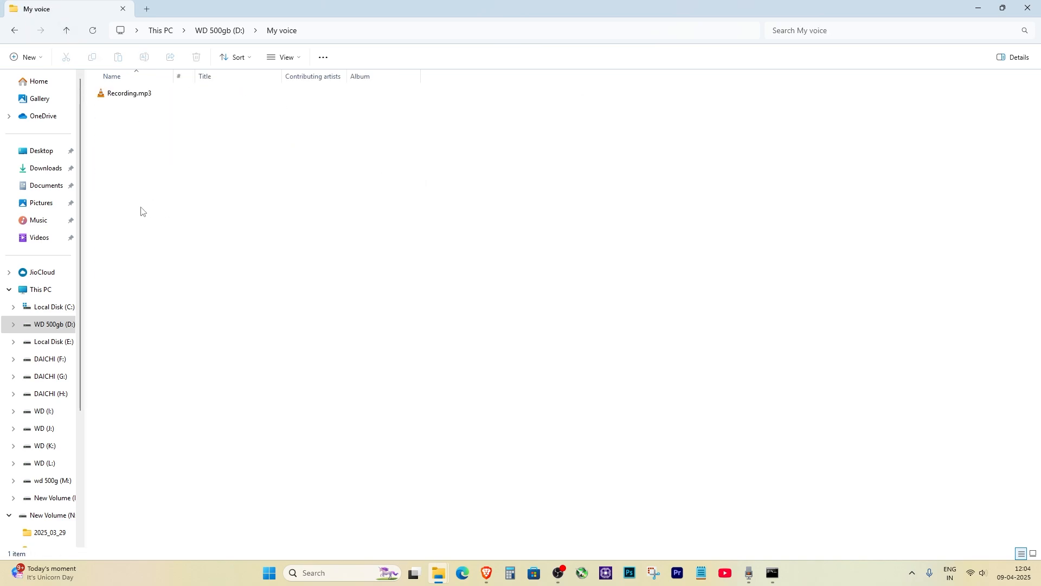
{"action": "left_click", "coordinate": [749, 572]}
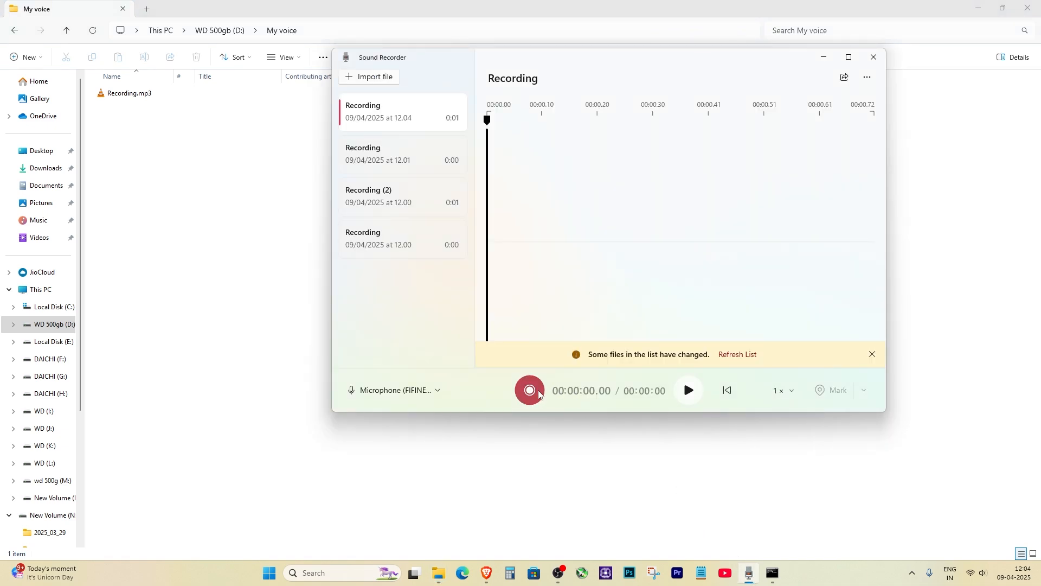